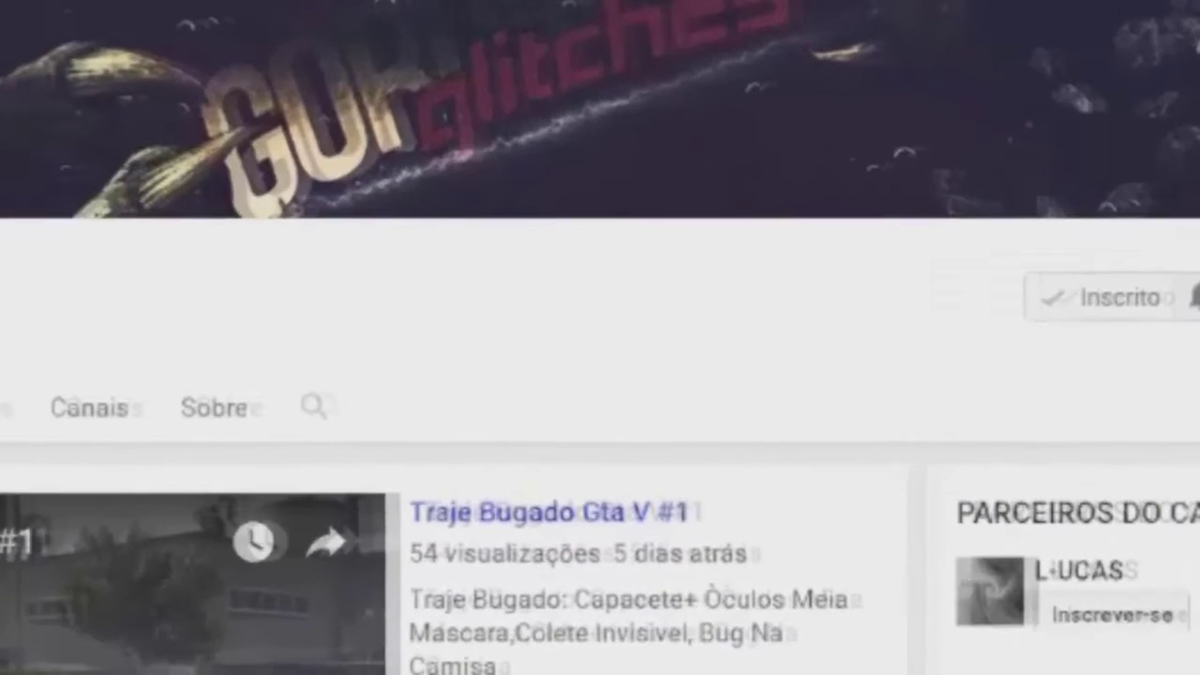
Step: Set the channel's bell to 'Enviar para mim todas as notificações deste canal' and save
left_click(1080, 300)
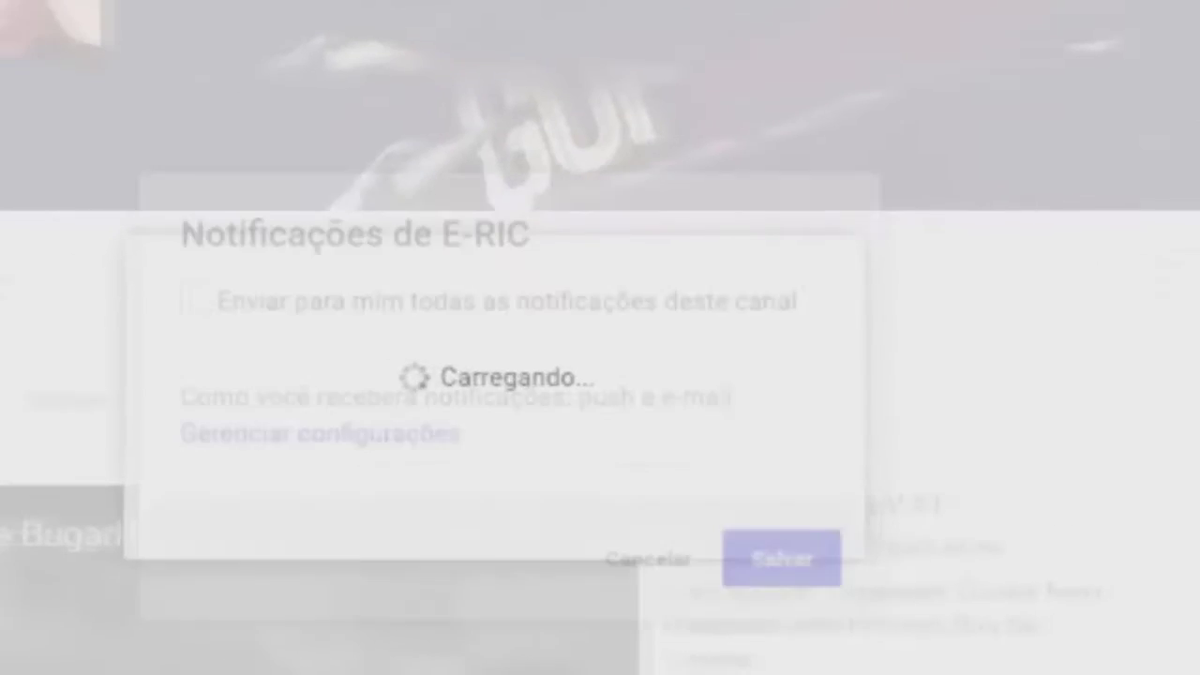
left_click(271, 297)
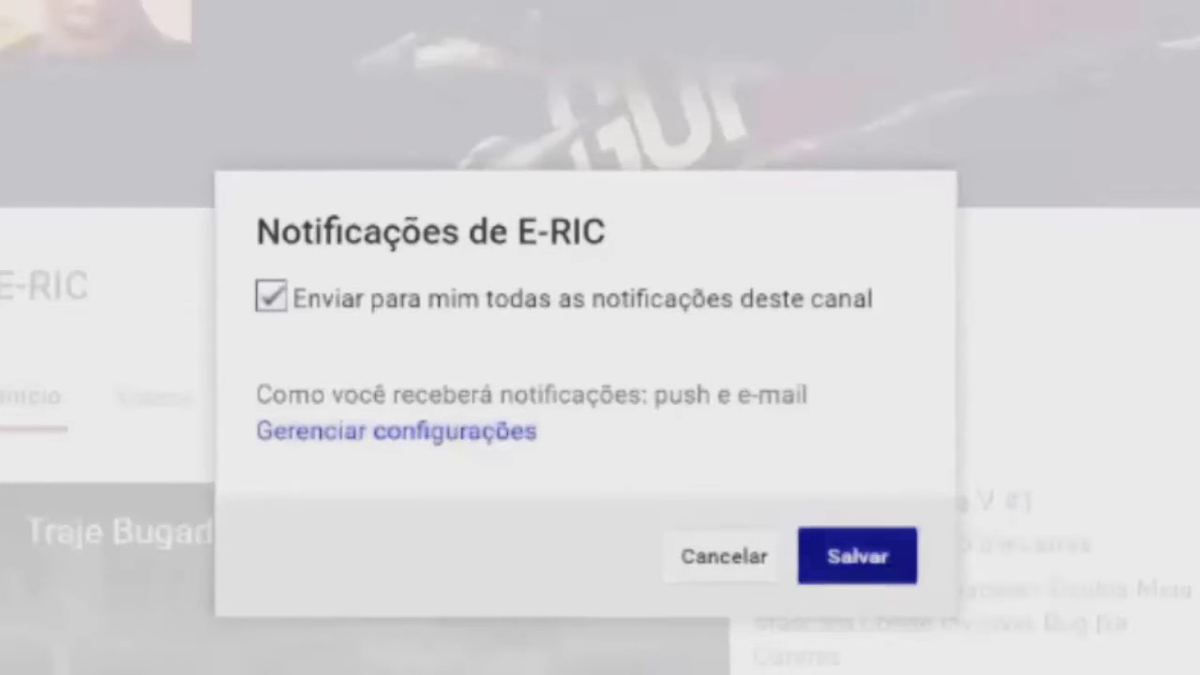
left_click(857, 556)
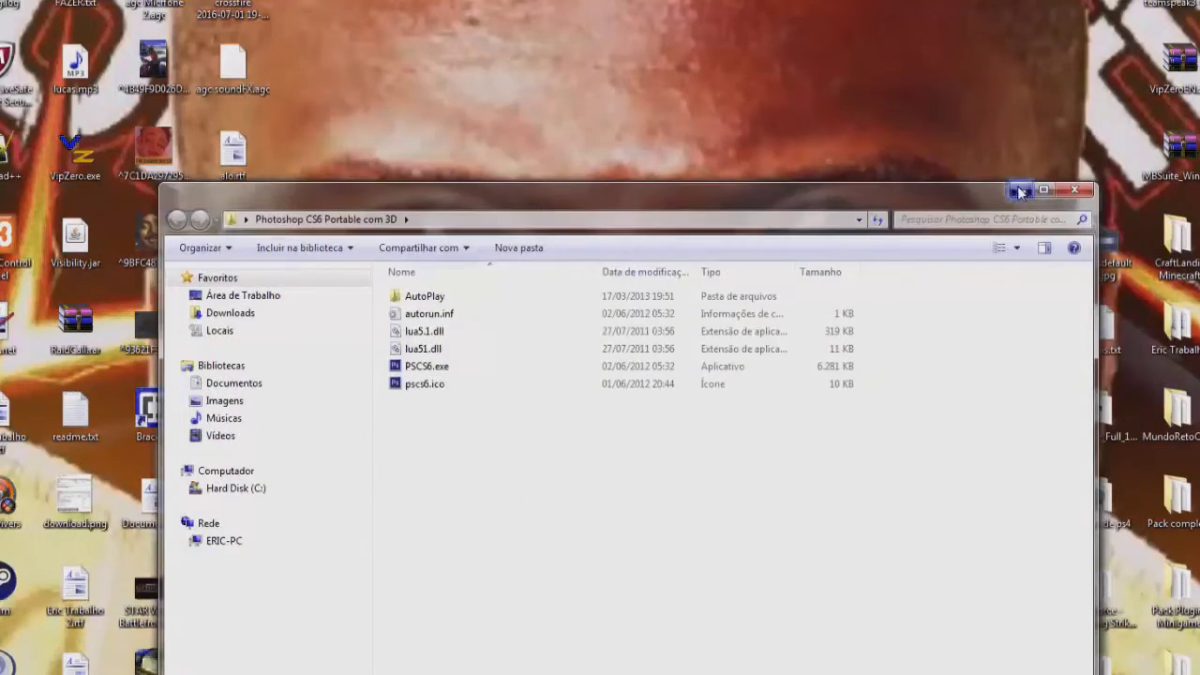
Step: Extract PhotoShop CS6.rar on the desktop and open the 'Photoshop CS6 Portable com 3D' folder
left_click(1020, 191)
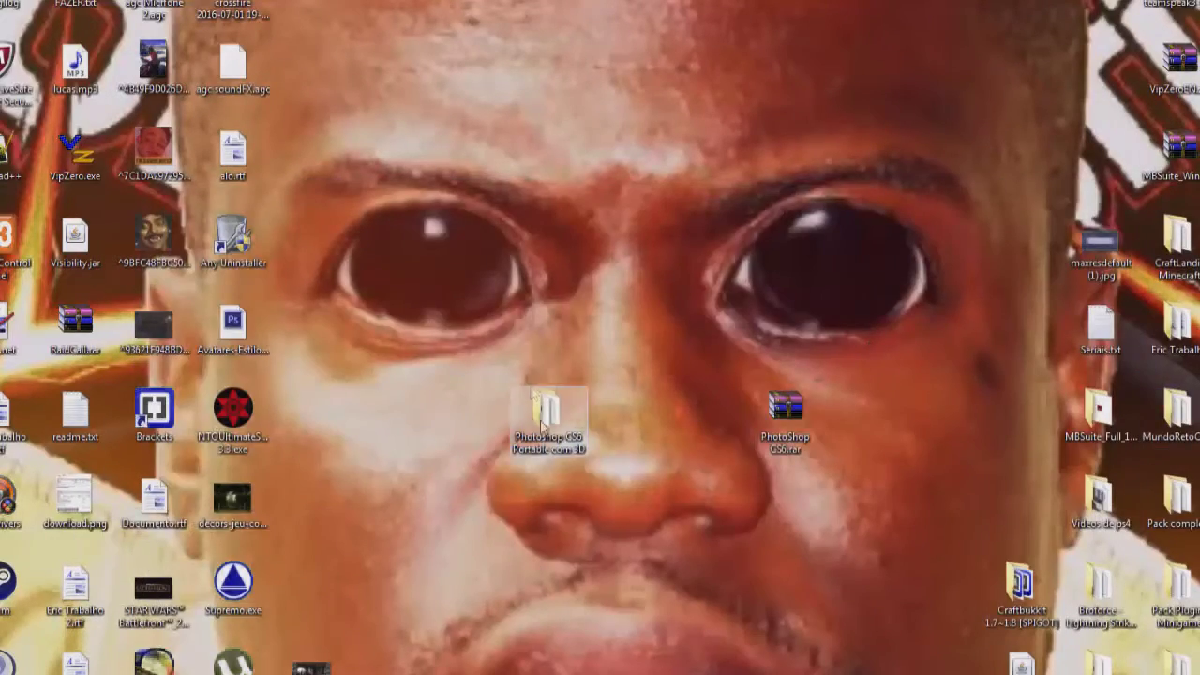
right_click(790, 413)
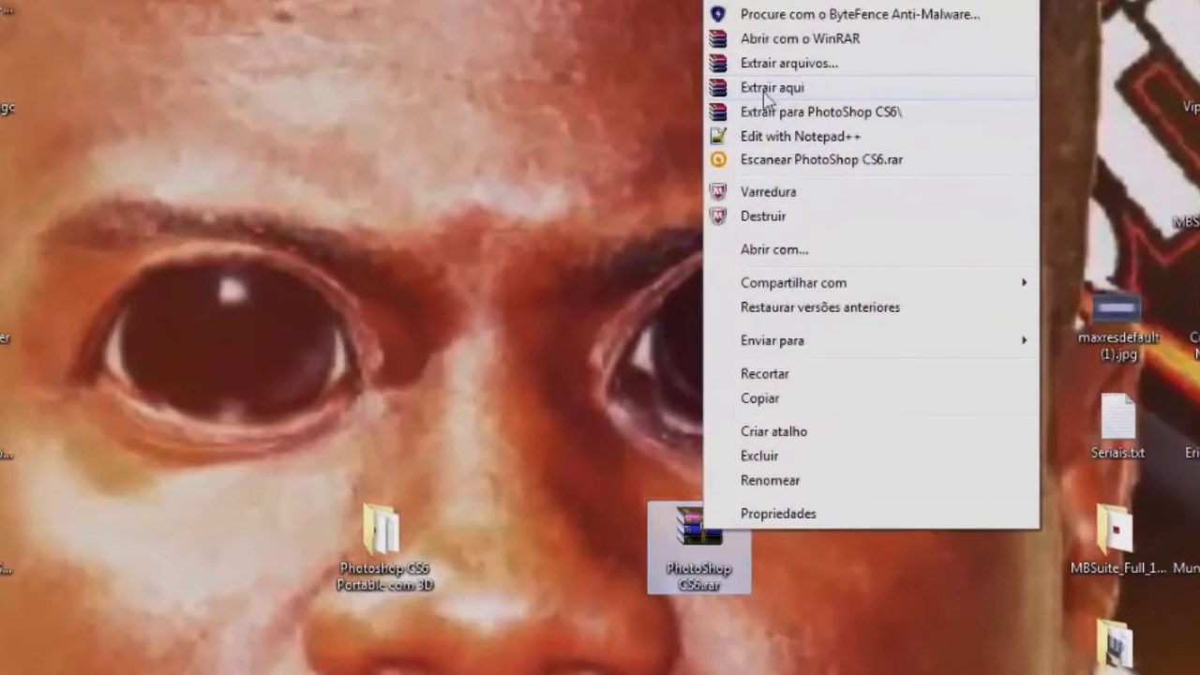
left_click(497, 187)
double_click(382, 548)
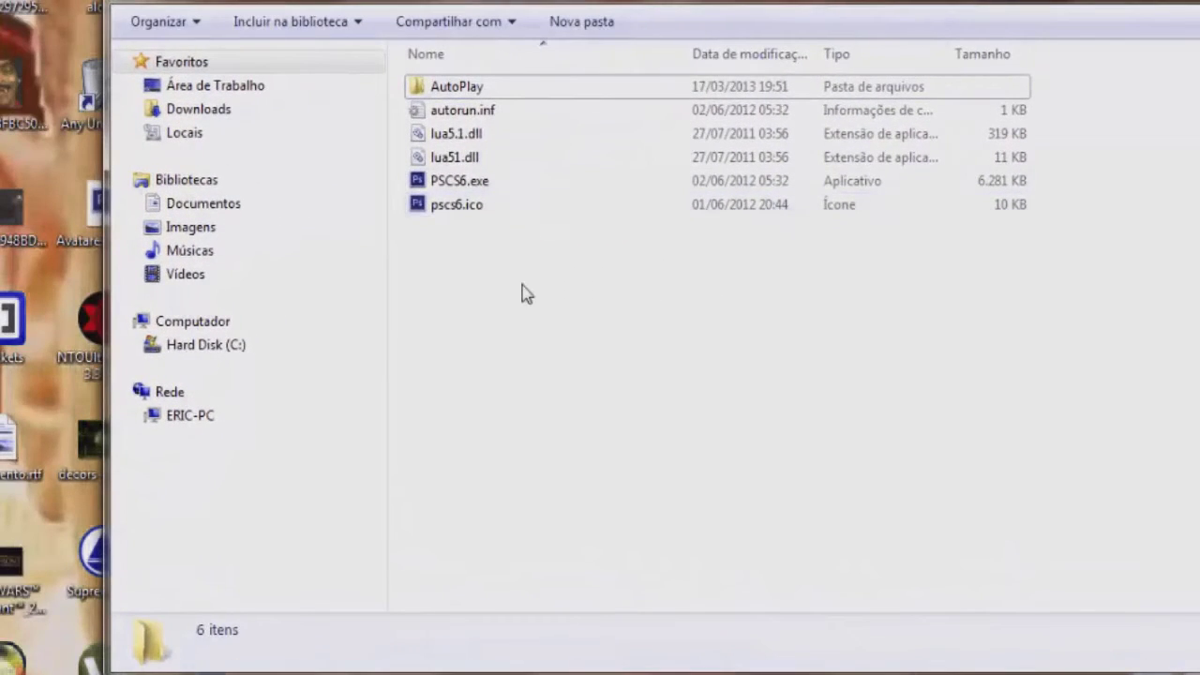
Step: Create a desktop shortcut for PSCS6.exe and run it, allowing the unverified program through the security warning
right_click(473, 187)
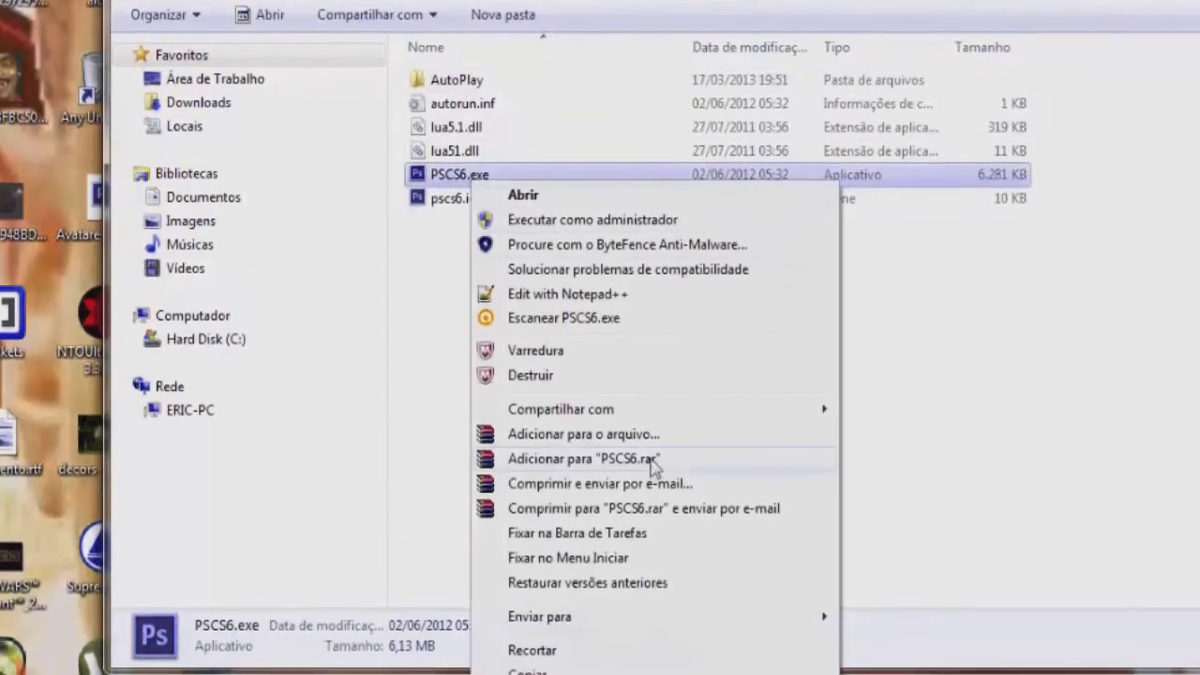
mouse_move(207, 598)
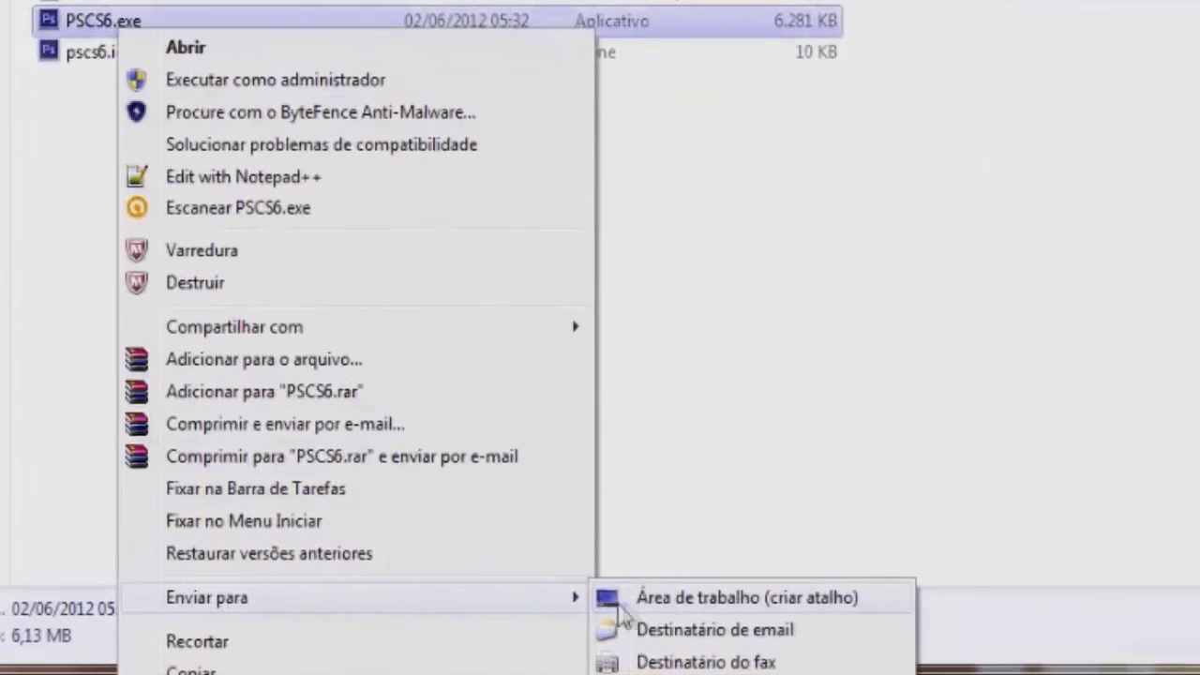
left_click(677, 600)
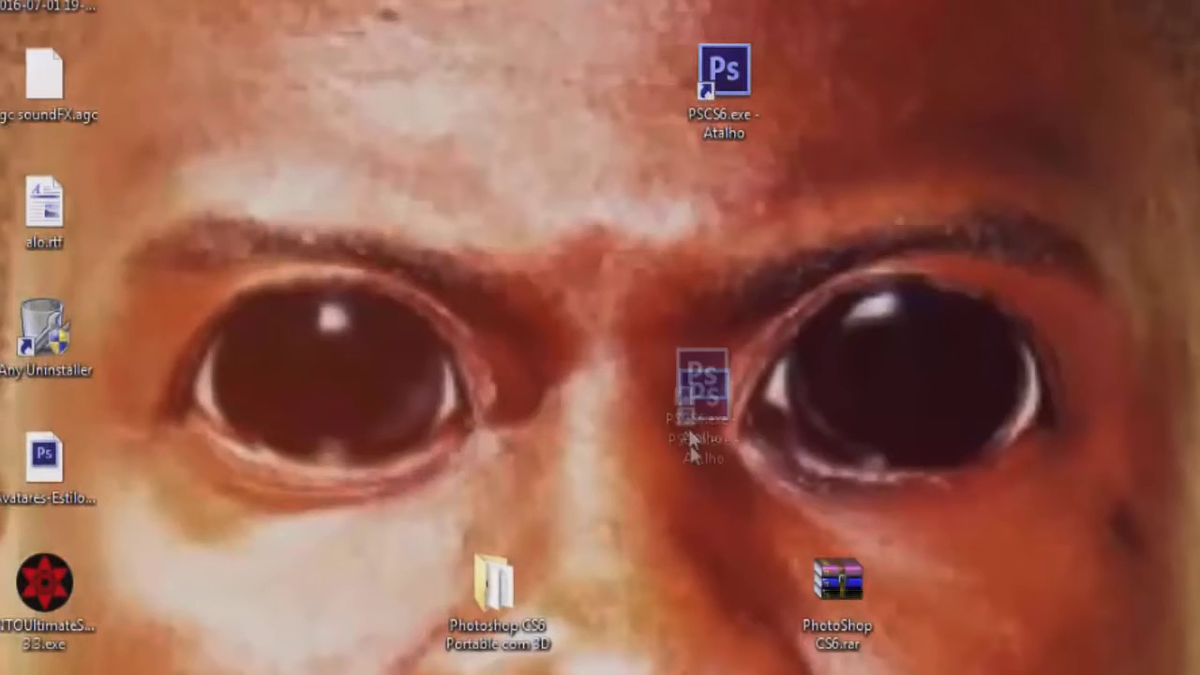
left_click_drag(723, 70, 724, 469)
double_click(724, 459)
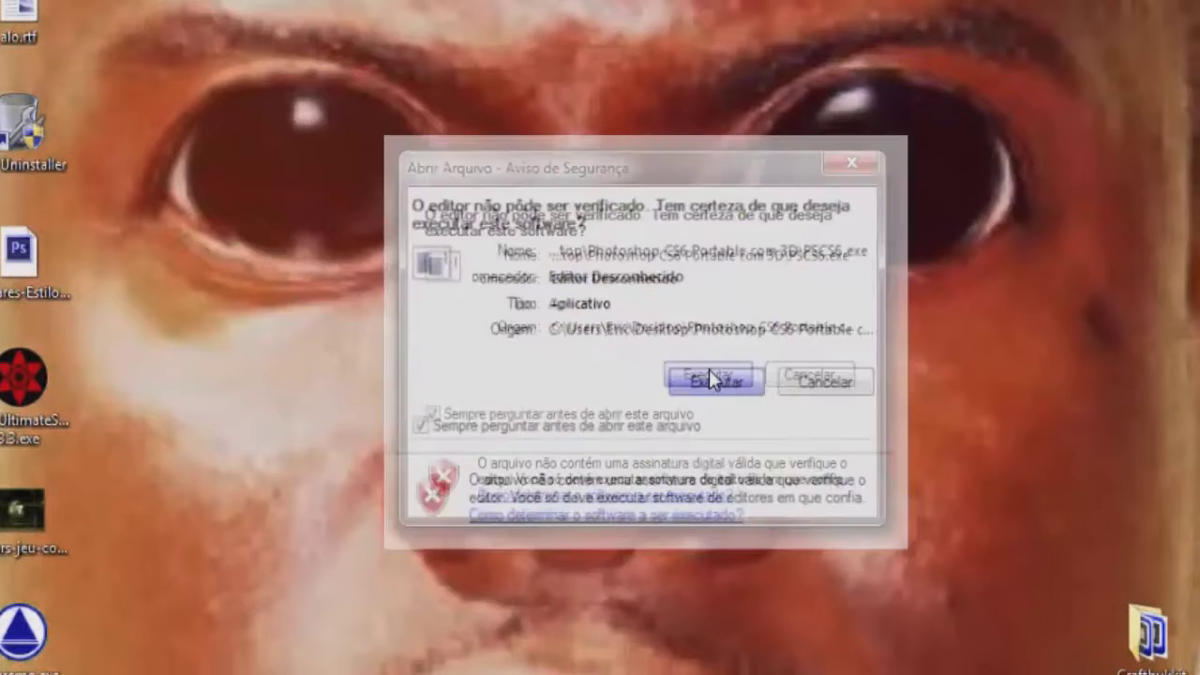
left_click(709, 376)
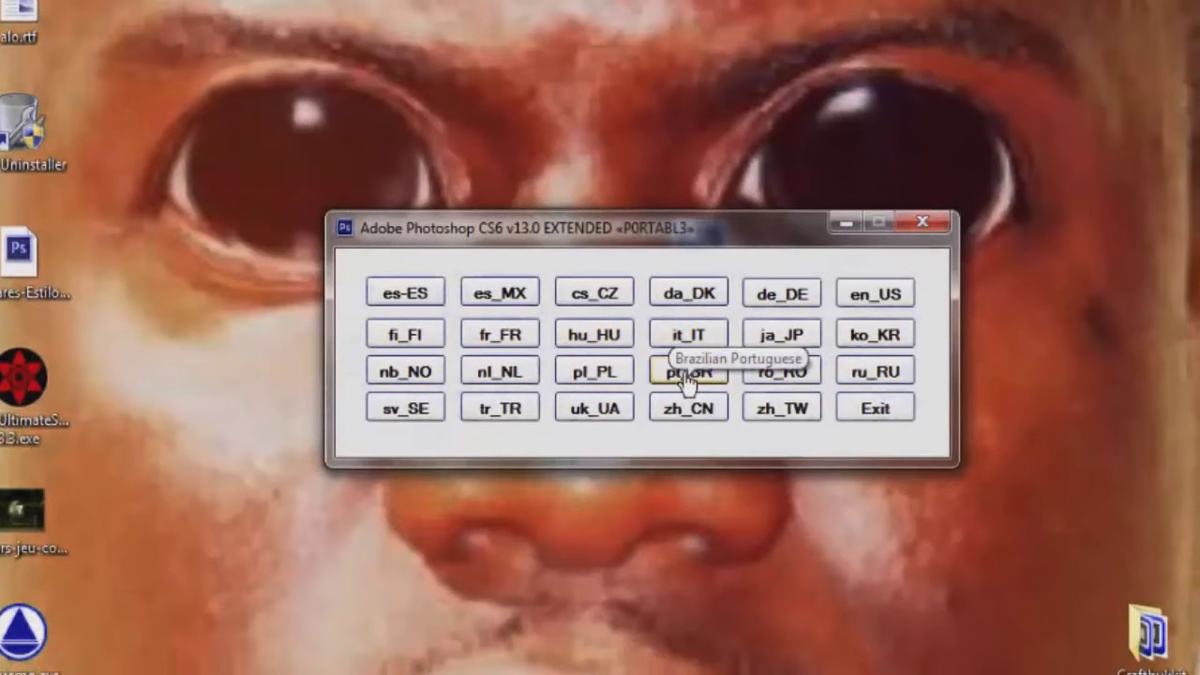
Step: Launch Photoshop in Brazilian Portuguese (pt_BR) from the language chooser
left_click(671, 383)
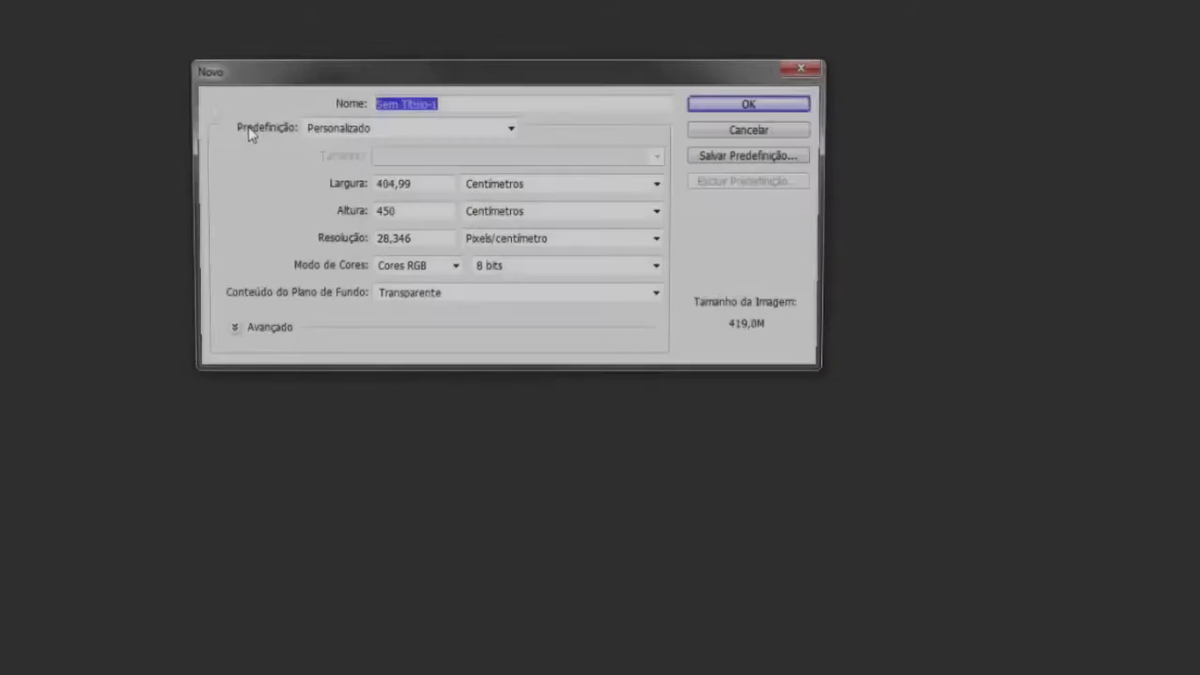
Step: Create the transparent document and sketch thin grey lines across its upper-left area
left_click(719, 106)
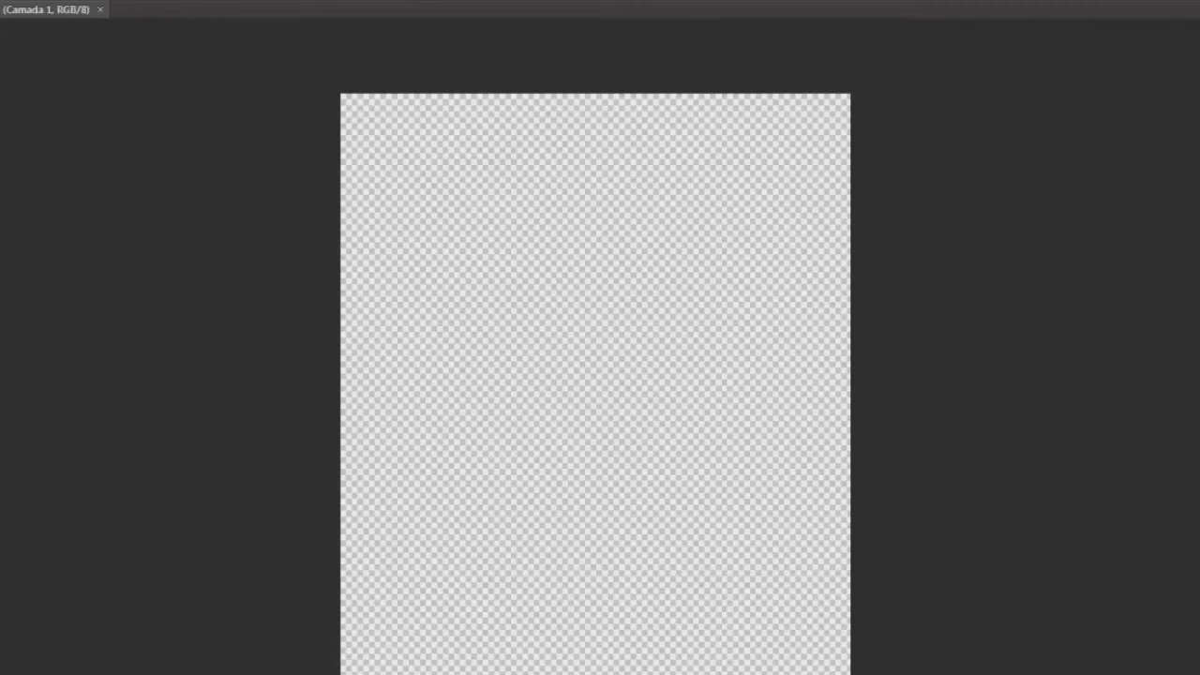
left_click_drag(523, 211, 347, 282)
mouse_move(413, 229)
left_mouse_down()
mouse_move(648, 215)
mouse_move(540, 214)
left_mouse_up()
left_click_drag(647, 239, 342, 286)
Step: Switch to an enlarged hard round brush at 100% hardness
right_click(647, 268)
left_click_drag(675, 314, 808, 330)
left_click(820, 399)
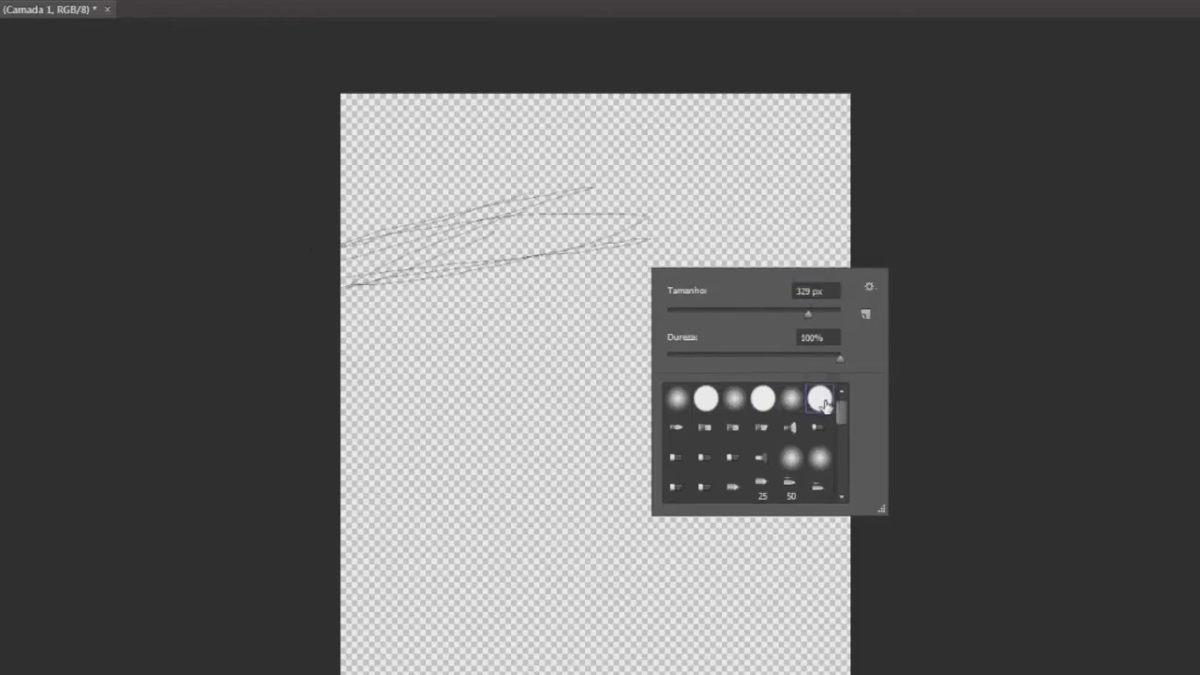
key("Return")
Step: Paint thick black strokes, an oval loop and a large loop across the canvas
left_click_drag(541, 405, 540, 430)
mouse_move(394, 403)
left_mouse_down()
mouse_move(685, 392)
mouse_move(342, 436)
left_mouse_up()
left_click_drag(343, 384, 549, 364)
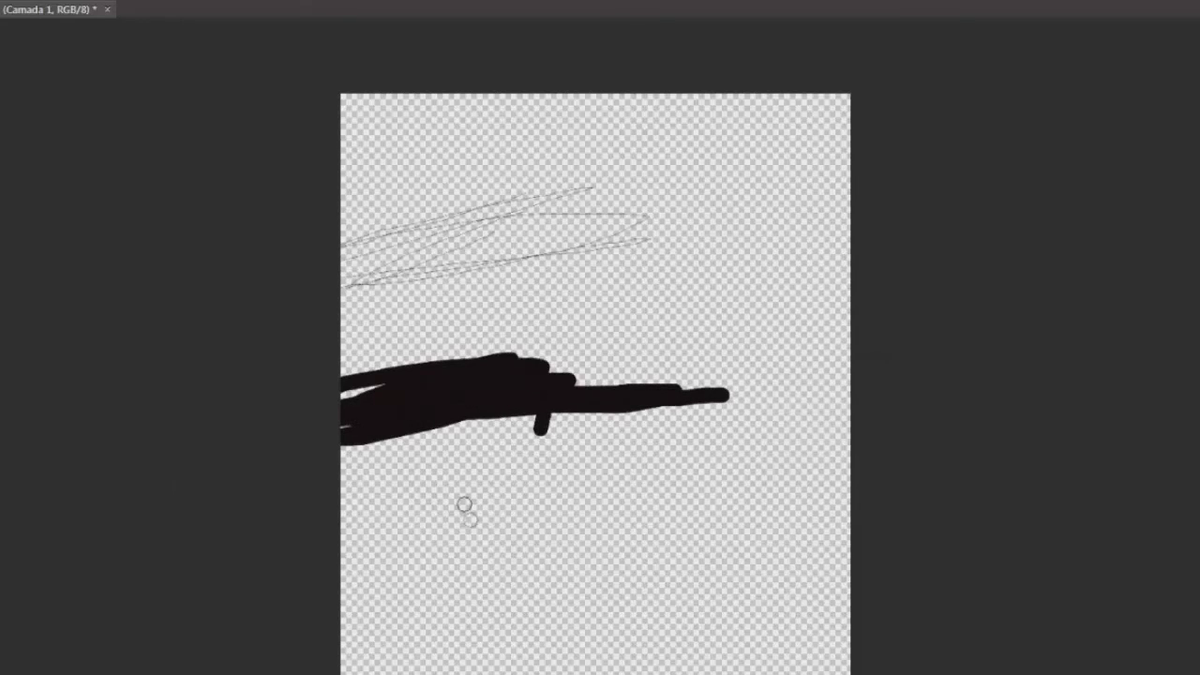
mouse_move(694, 490)
left_mouse_down()
mouse_move(573, 485)
mouse_move(669, 603)
mouse_move(647, 503)
left_mouse_up()
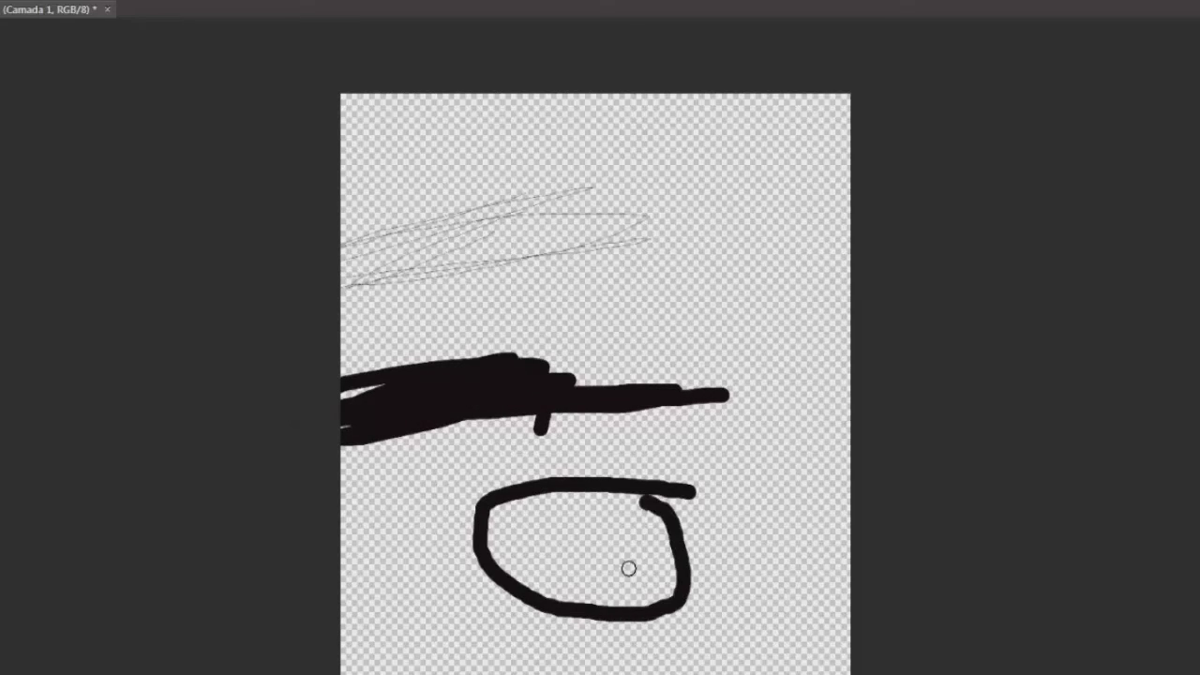
left_click_drag(531, 512, 556, 555)
left_click_drag(661, 265, 733, 434)
mouse_move(544, 441)
left_mouse_down()
mouse_move(779, 249)
mouse_move(619, 98)
mouse_move(523, 303)
mouse_move(689, 324)
mouse_move(553, 96)
mouse_move(601, 216)
mouse_move(586, 187)
mouse_move(696, 366)
left_mouse_up()
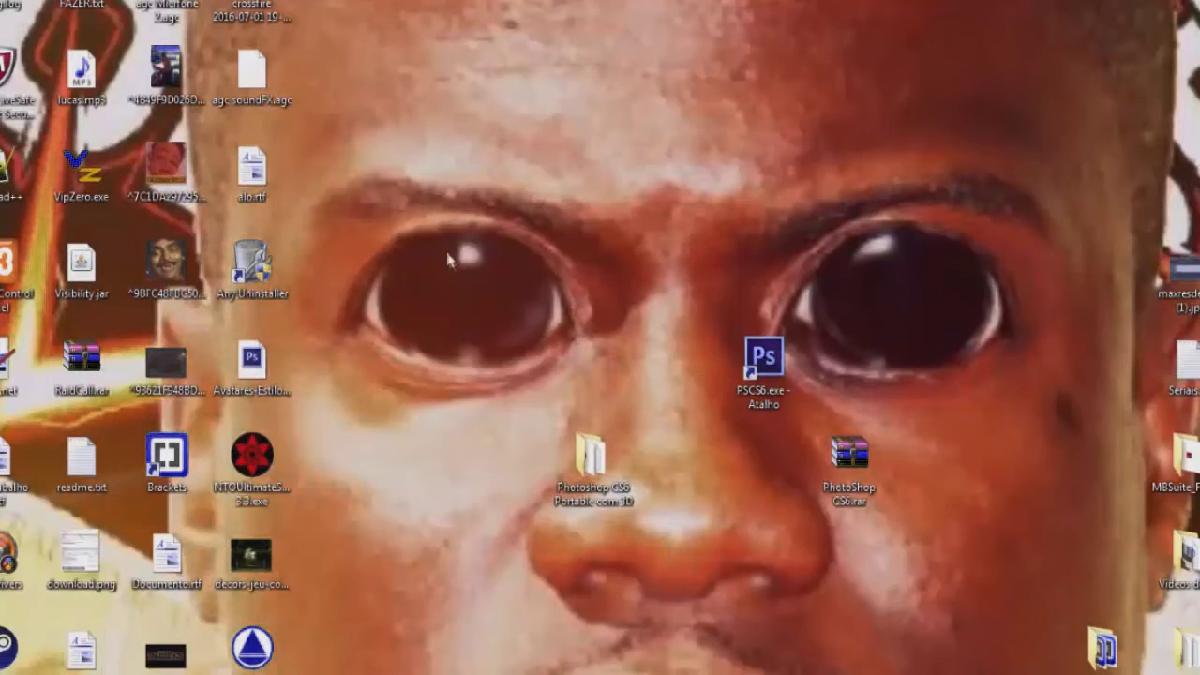
mouse_move(354, 127)
left_mouse_down()
mouse_move(710, 255)
mouse_move(995, 450)
mouse_move(997, 515)
mouse_move(956, 126)
mouse_move(581, 209)
mouse_move(391, 195)
mouse_move(588, 278)
mouse_move(976, 244)
mouse_move(965, 294)
mouse_move(978, 331)
mouse_move(789, 145)
left_mouse_up()
mouse_move(764, 389)
left_mouse_down()
mouse_move(777, 494)
mouse_move(762, 490)
left_mouse_up()
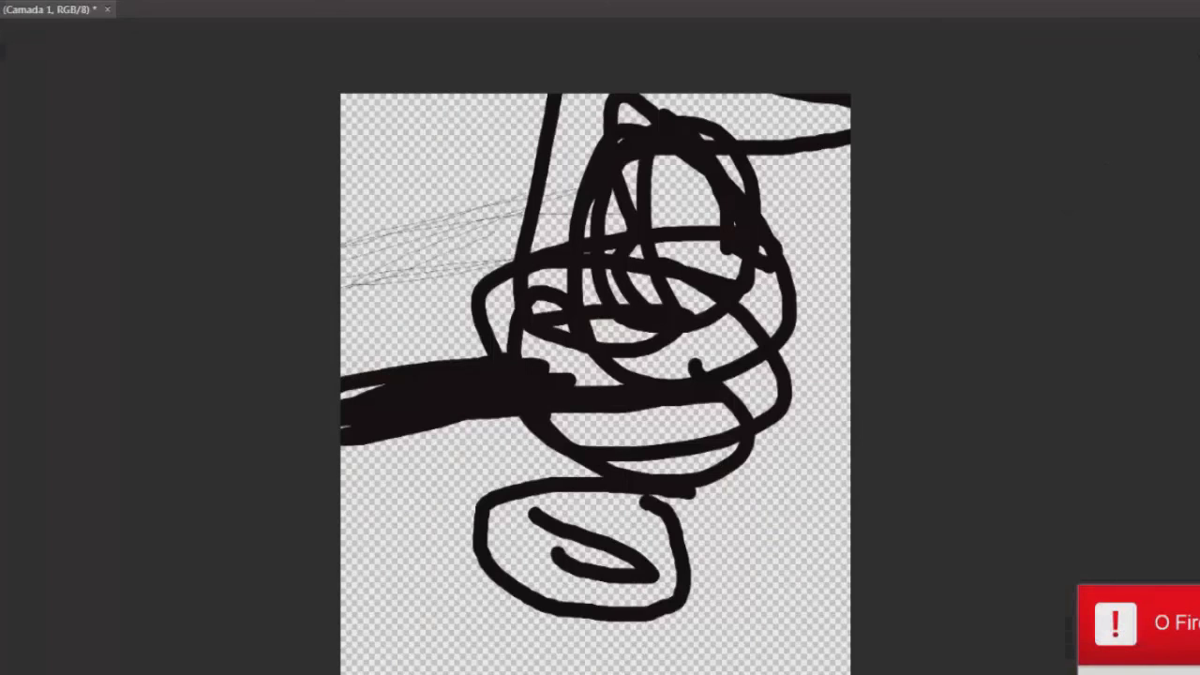
Step: Quit Photoshop with Ctrl+Q, bringing up the save prompt for 'Sem Título-1'
key("ctrl+q")
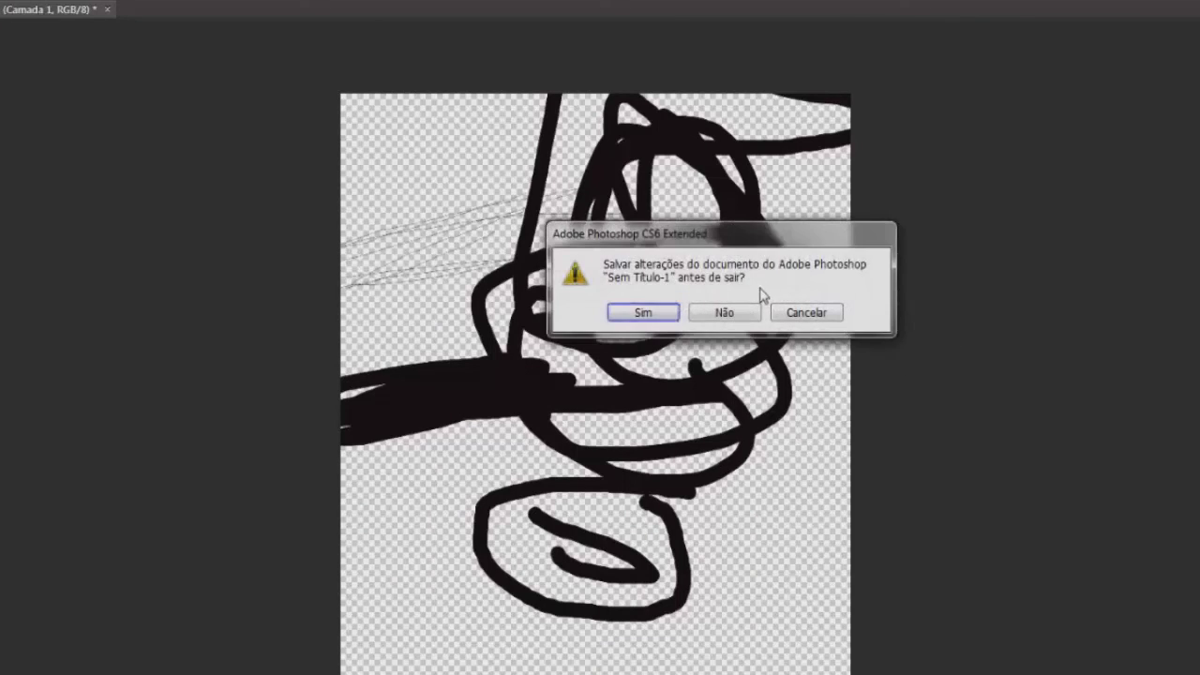